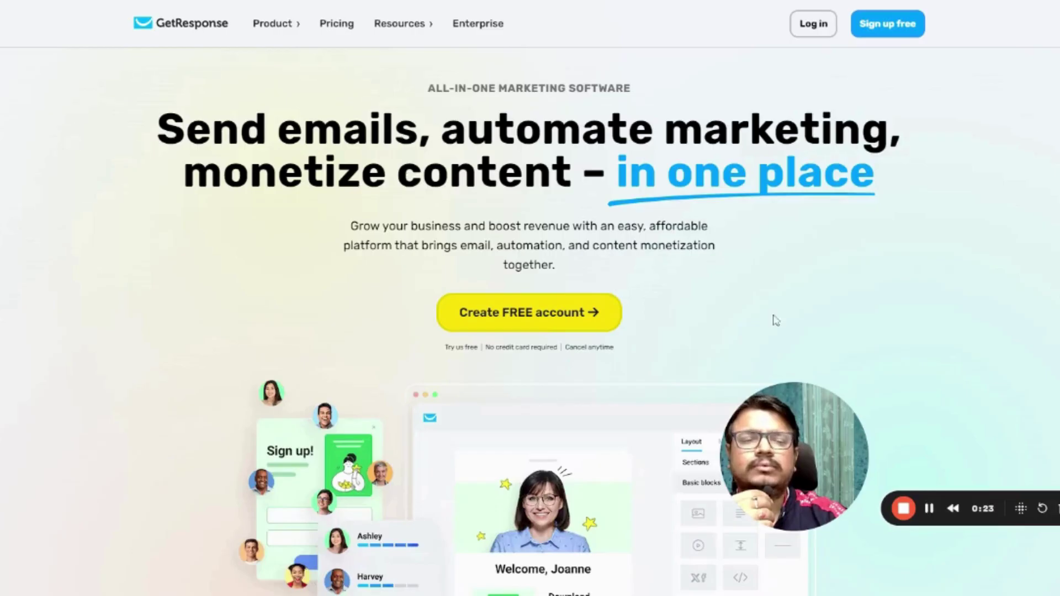
# Step: Open the Tools grid from the top bar of the GetResponse dashboard
pyautogui.click(903, 508)
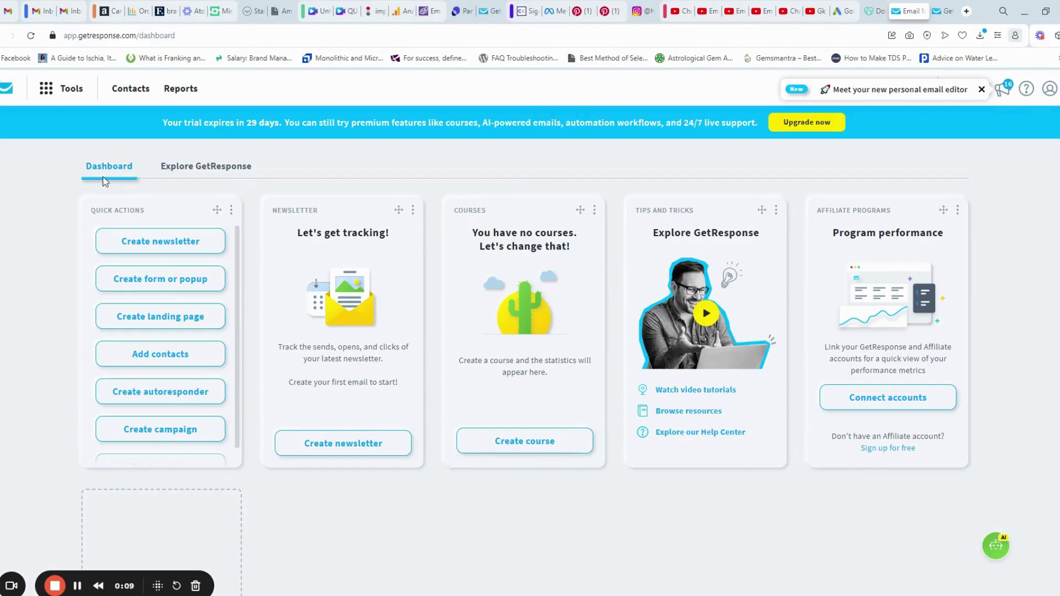
# Step: Choose Landing pages from the Tools menu and start a new landing page
pyautogui.click(45, 93)
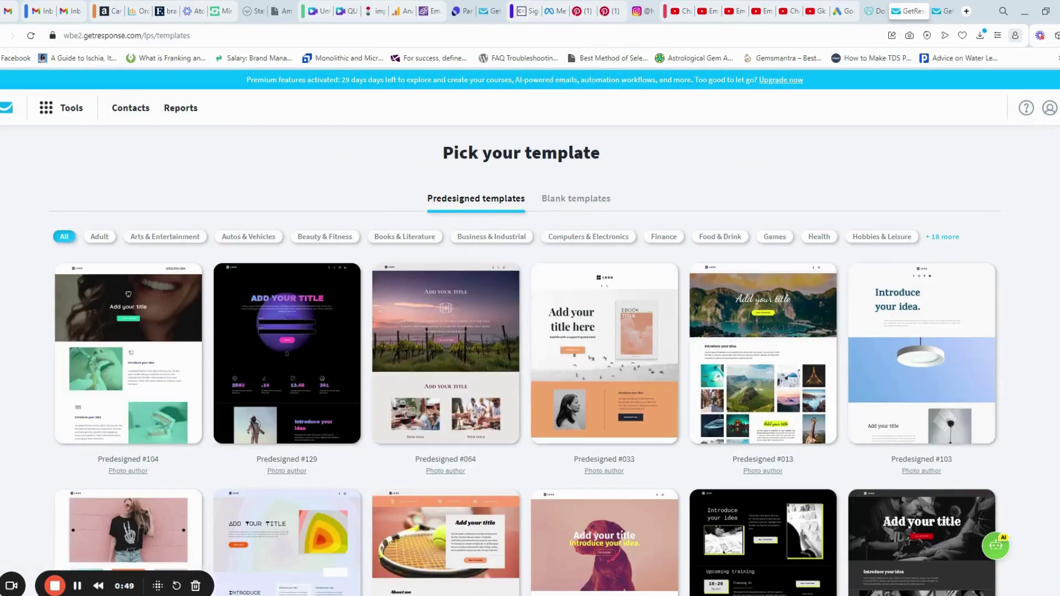
# Step: Browse the predesigned templates and use Predesigned #132, the dark Mike Smith portrait page
pyautogui.moveTo(415, 342)
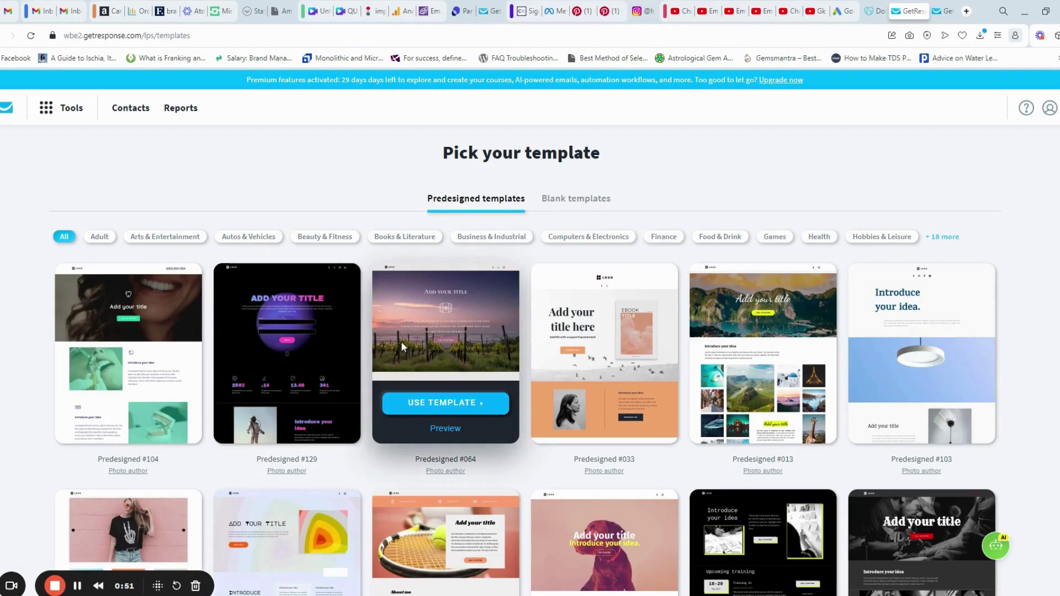
pyautogui.scroll(-1, 389, 336)
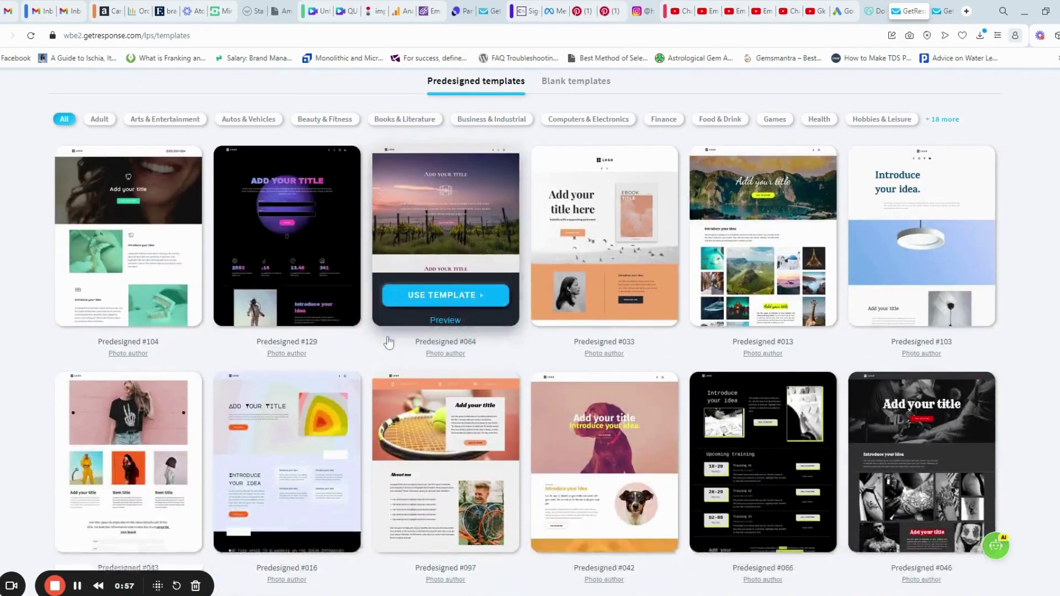
pyautogui.scroll(-3, 390, 341)
pyautogui.scroll(-3, 390, 341)
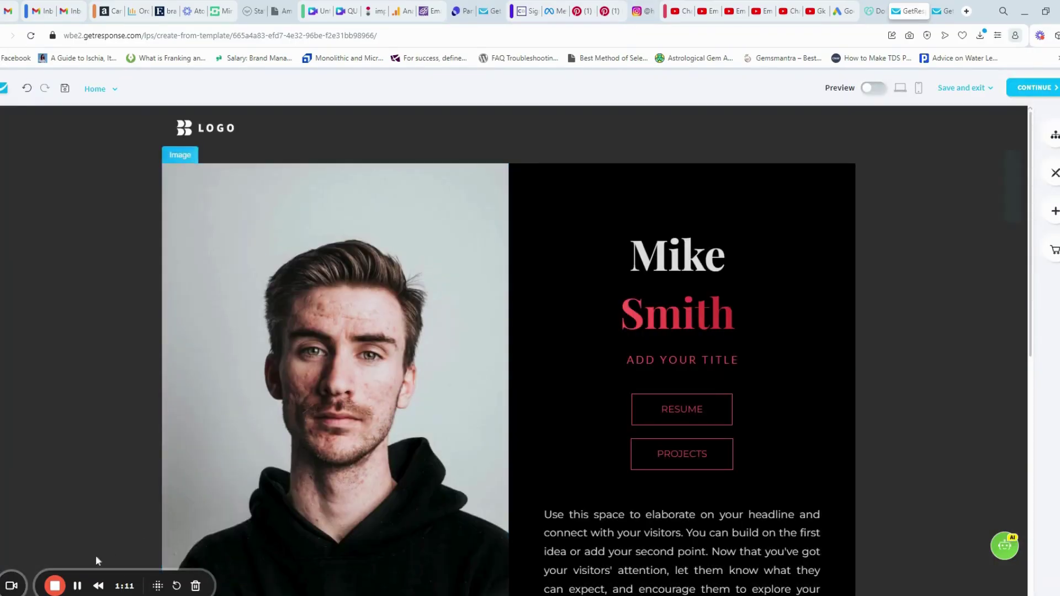
# Step: Bring up the Button settings panel for the RESUME button on the canvas
pyautogui.click(77, 586)
pyautogui.hotkey('alt', 'shift', 'p')
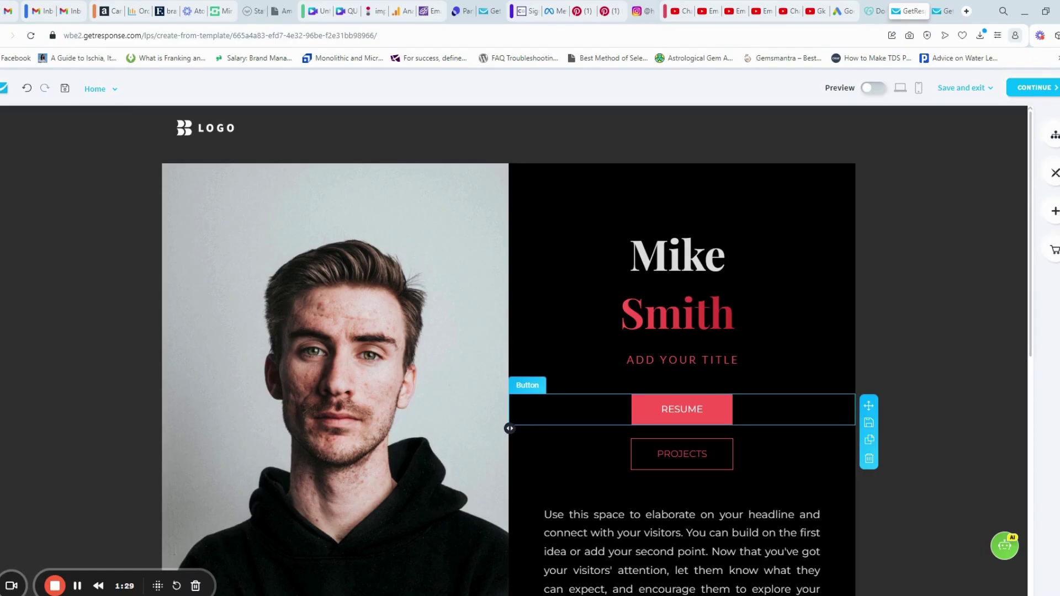
pyautogui.click(682, 410)
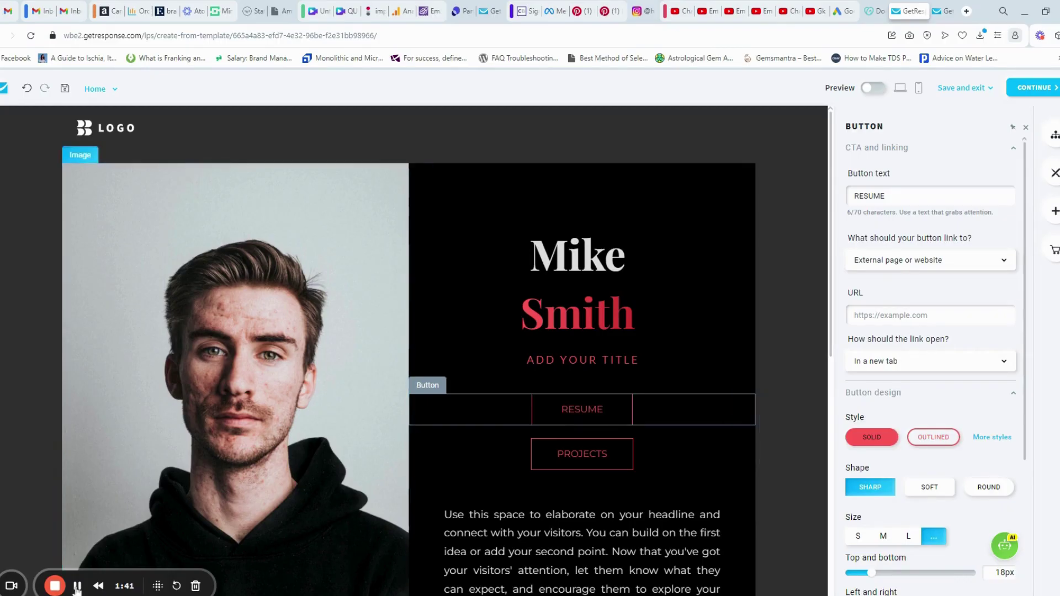
# Step: Replace the first button's text RESUME with DOWNLOAD in the Button panel
pyautogui.scroll(-1, 610, 402)
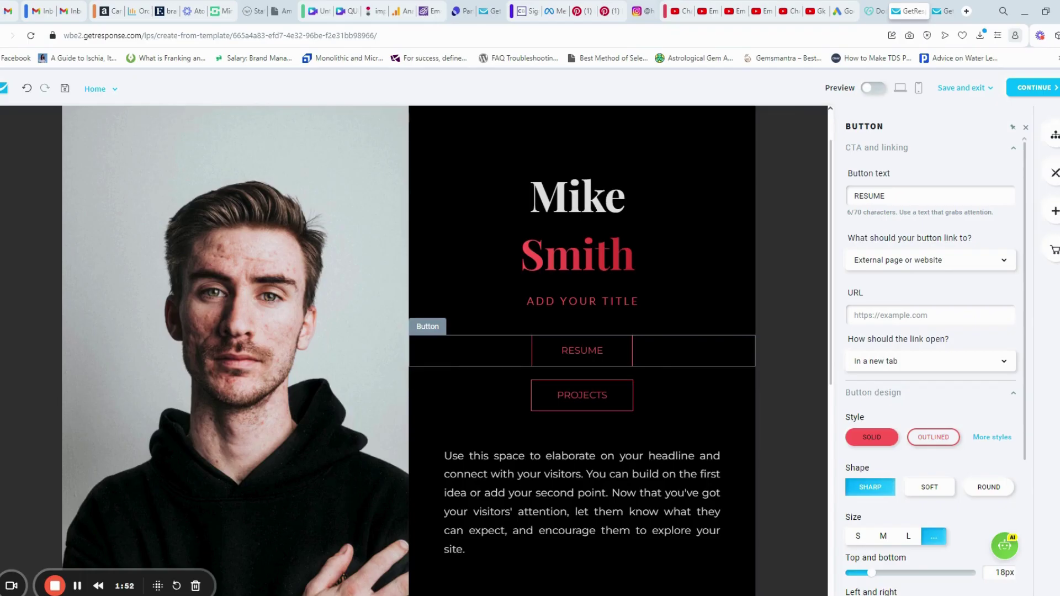
pyautogui.click(79, 586)
pyautogui.click(886, 199)
pyautogui.press('BackSpace')
pyautogui.press('BackSpace')
pyautogui.press('BackSpace')
pyautogui.press('BackSpace')
pyautogui.press('BackSpace')
pyautogui.press('BackSpace')
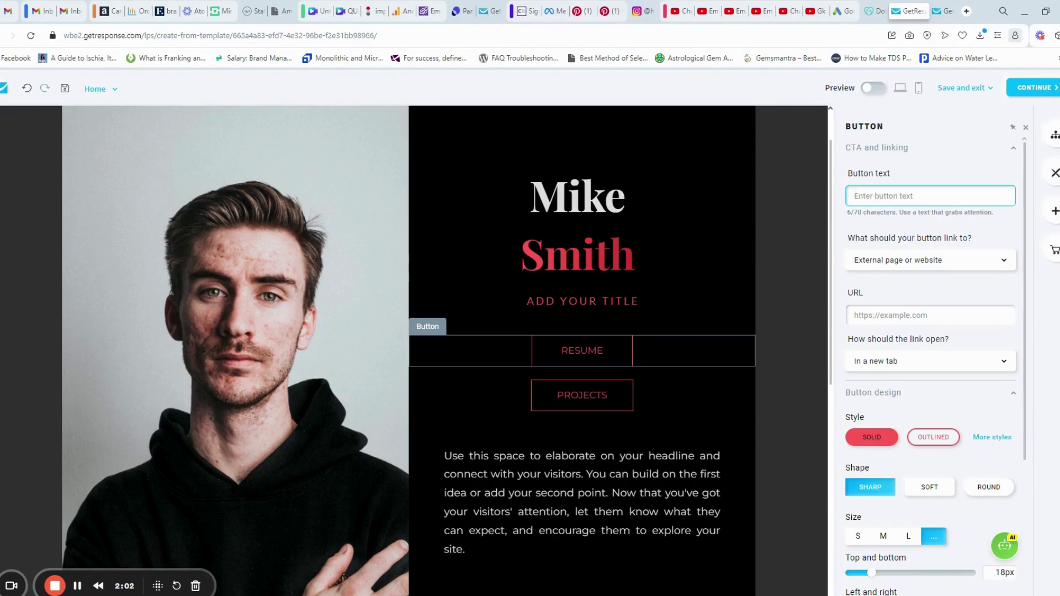
pyautogui.write('DOWNLOAD')
pyautogui.scroll(-3, 921, 353)
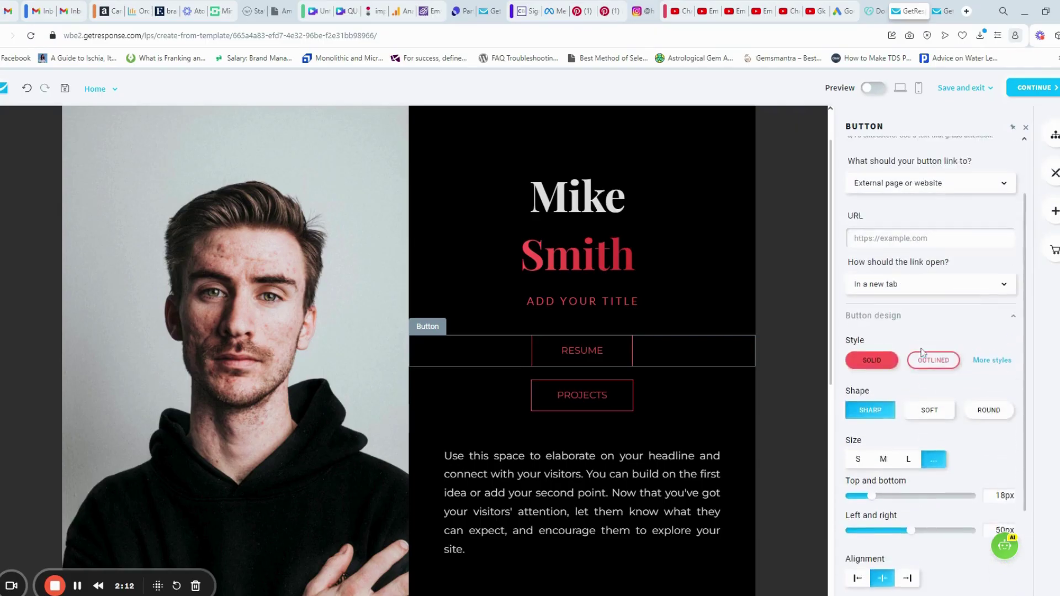
pyautogui.scroll(1, 921, 352)
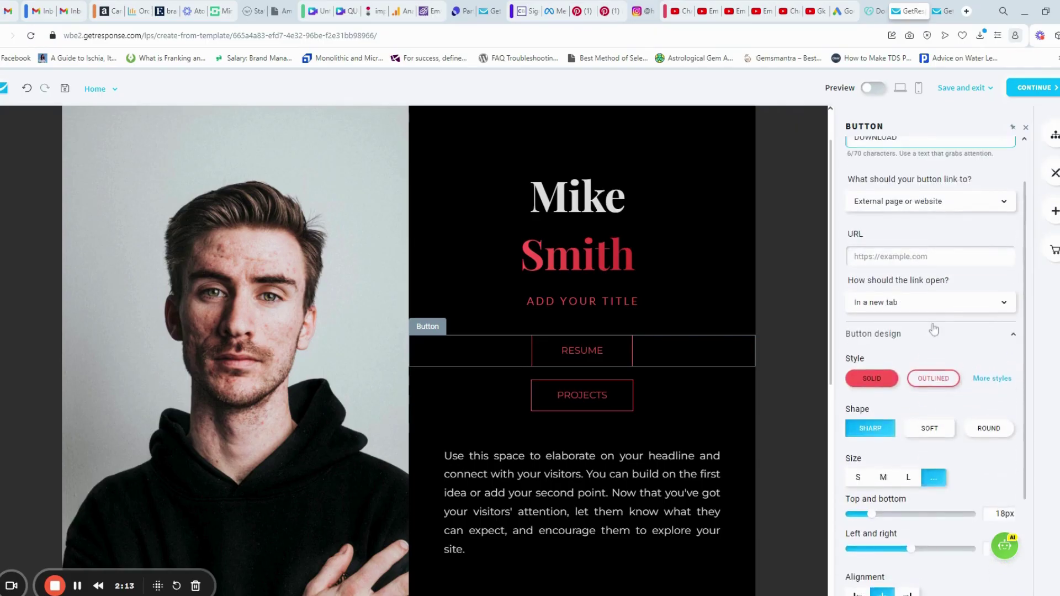
# Step: Save the landing page from the Save and exit menu, then reopen that menu
pyautogui.click(992, 89)
pyautogui.click(960, 117)
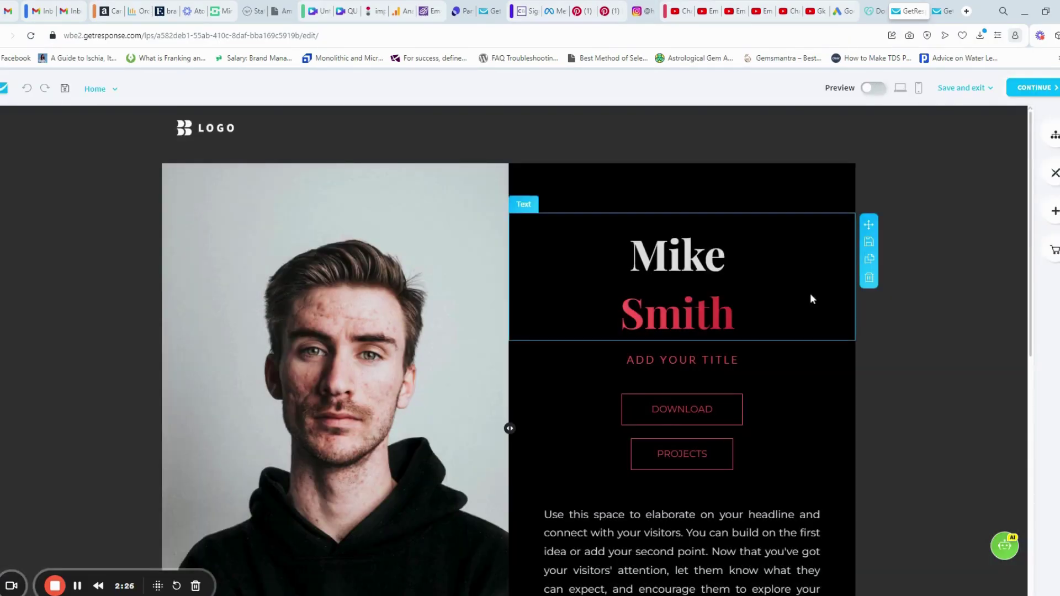
pyautogui.click(993, 93)
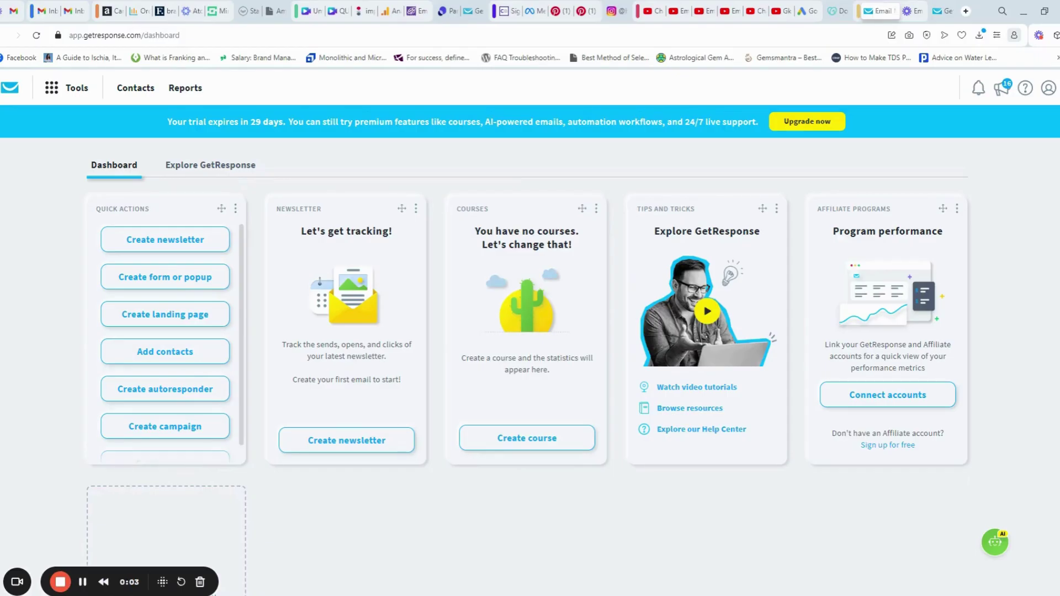
# Step: Pick Forms and popups from the Tools menu in the top bar
pyautogui.click(59, 95)
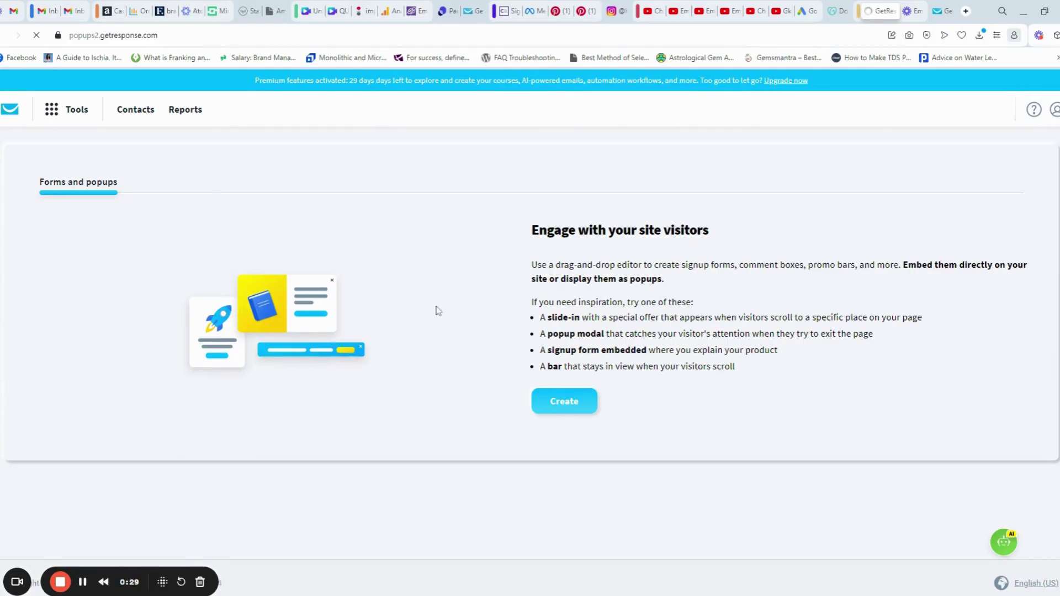
# Step: Create a new form with the 'Embedded in a page' display and continue to templates
pyautogui.click(563, 411)
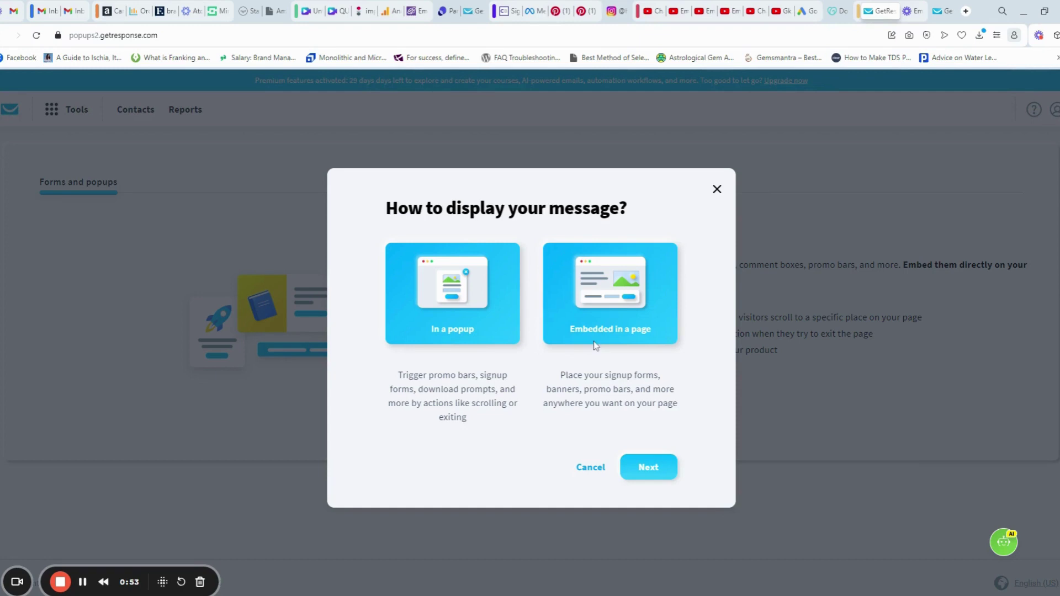
pyautogui.click(601, 311)
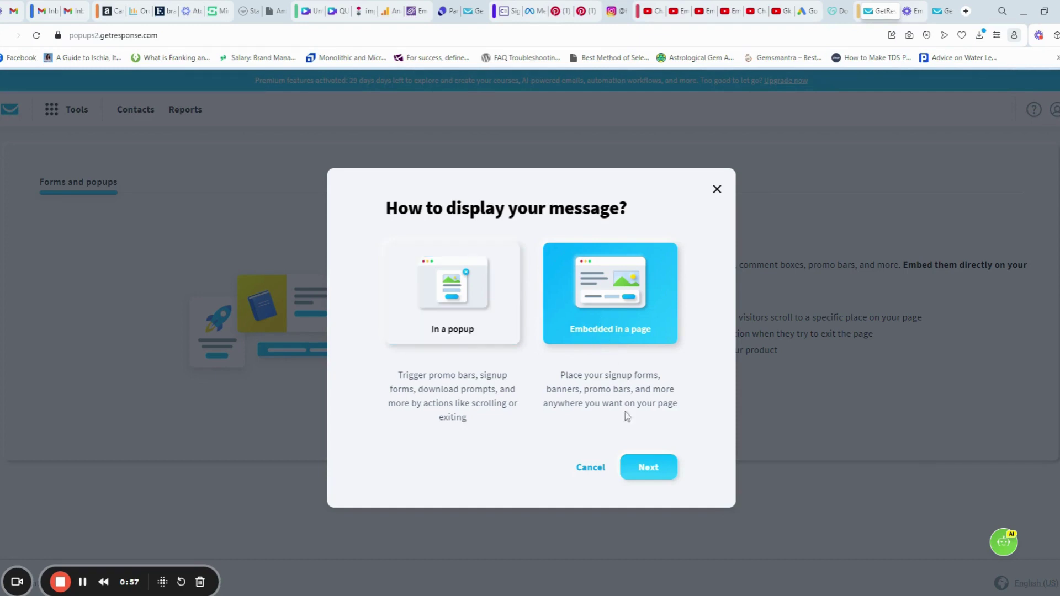
pyautogui.click(649, 468)
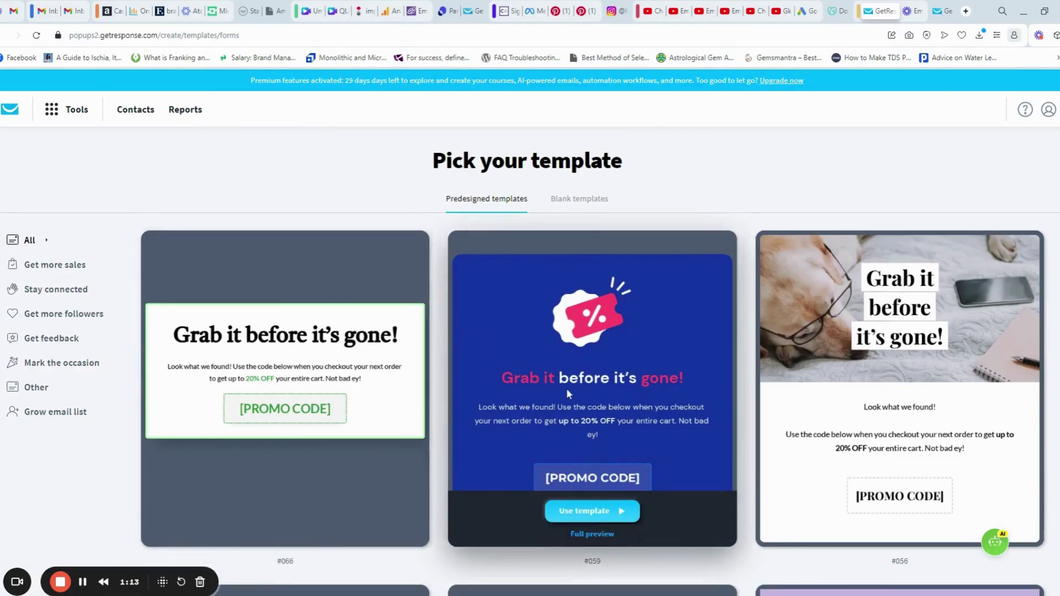
# Step: Scroll the template gallery and use template #059, the blue discount signup form
pyautogui.scroll(-3, 567, 393)
pyautogui.scroll(2, 569, 393)
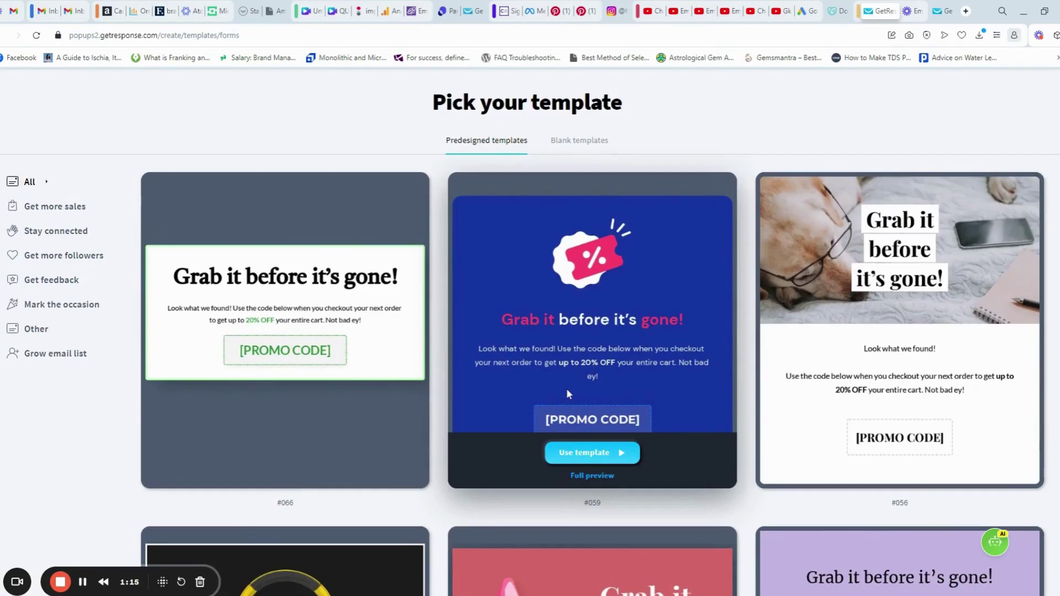
pyautogui.scroll(-7, 542, 367)
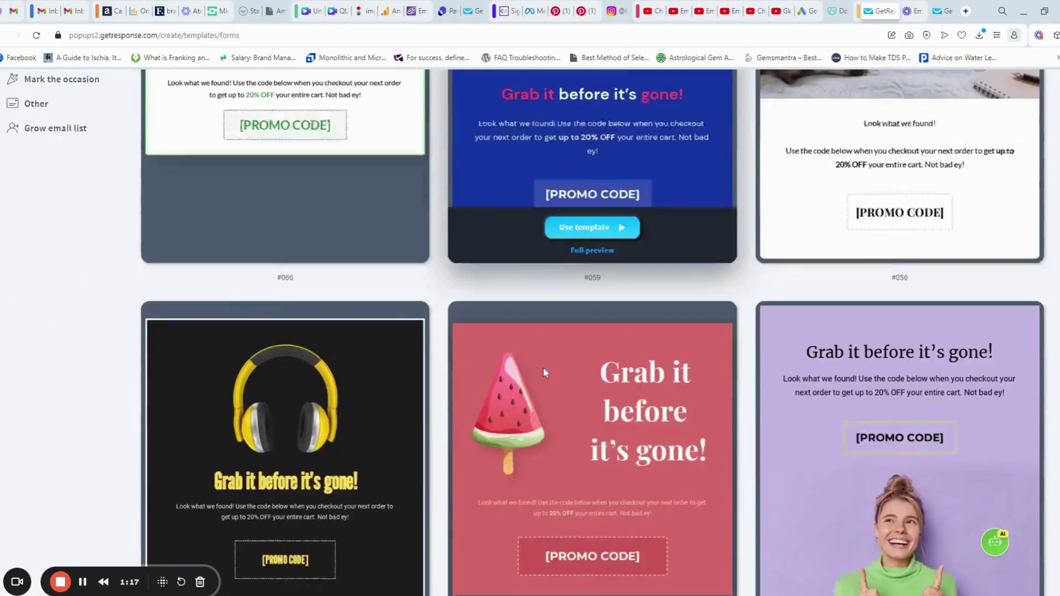
pyautogui.scroll(-5, 544, 373)
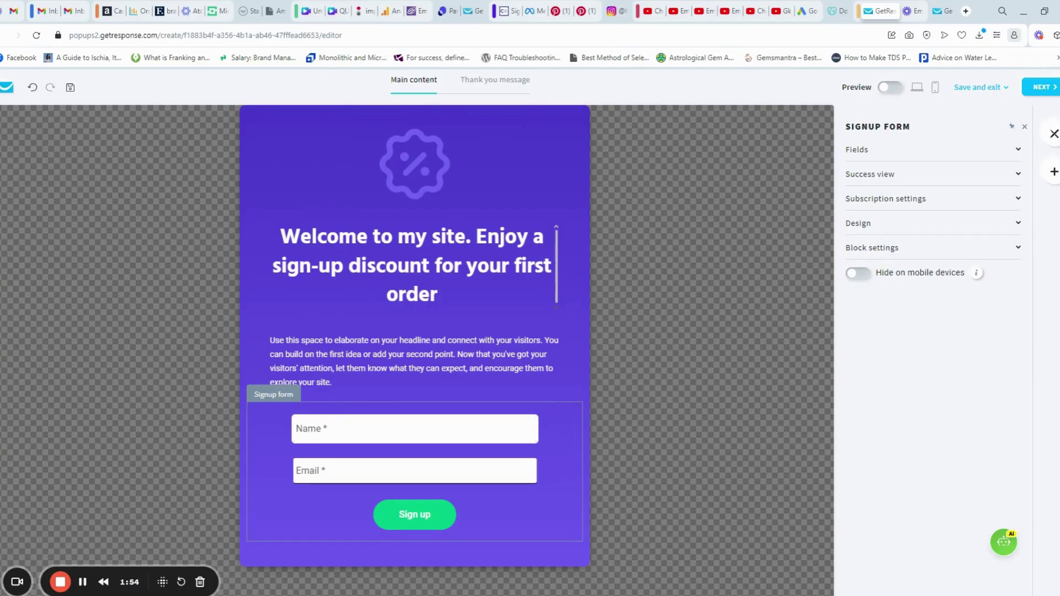
# Step: Check the required Name and Email fields under Fields, then save the form
pyautogui.click(1020, 155)
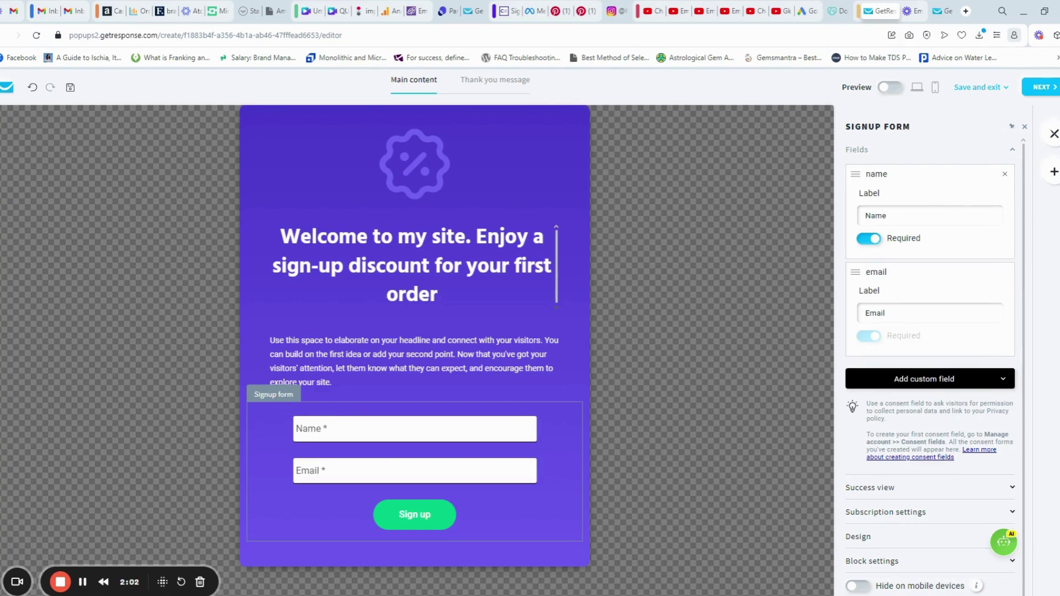
pyautogui.moveTo(566, 436)
pyautogui.click(1006, 89)
pyautogui.click(970, 114)
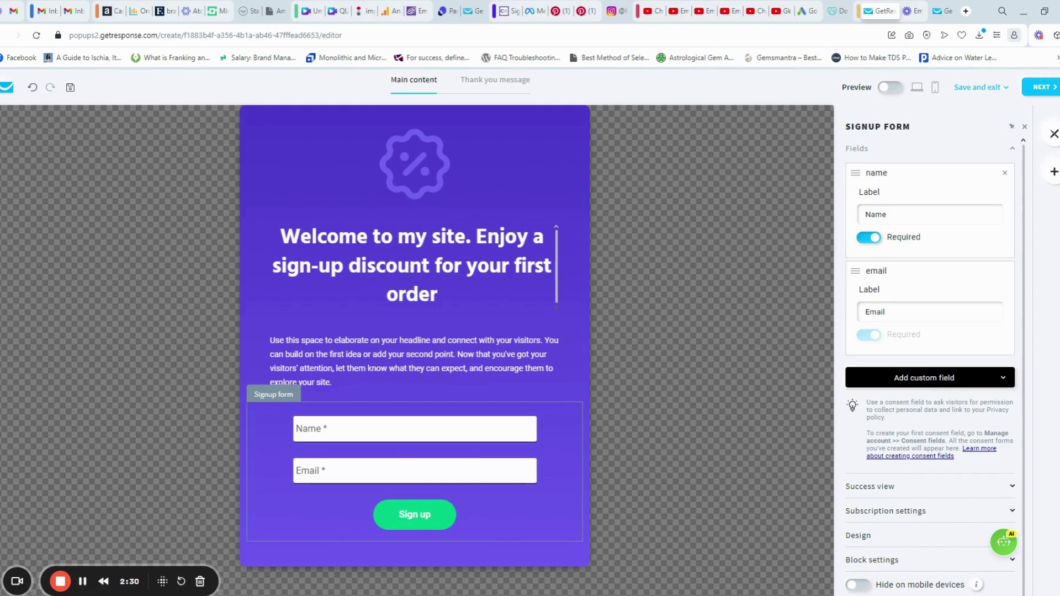
# Step: Continue to the form's settings page and scroll down to the Embedded form code snippet
pyautogui.click(1055, 92)
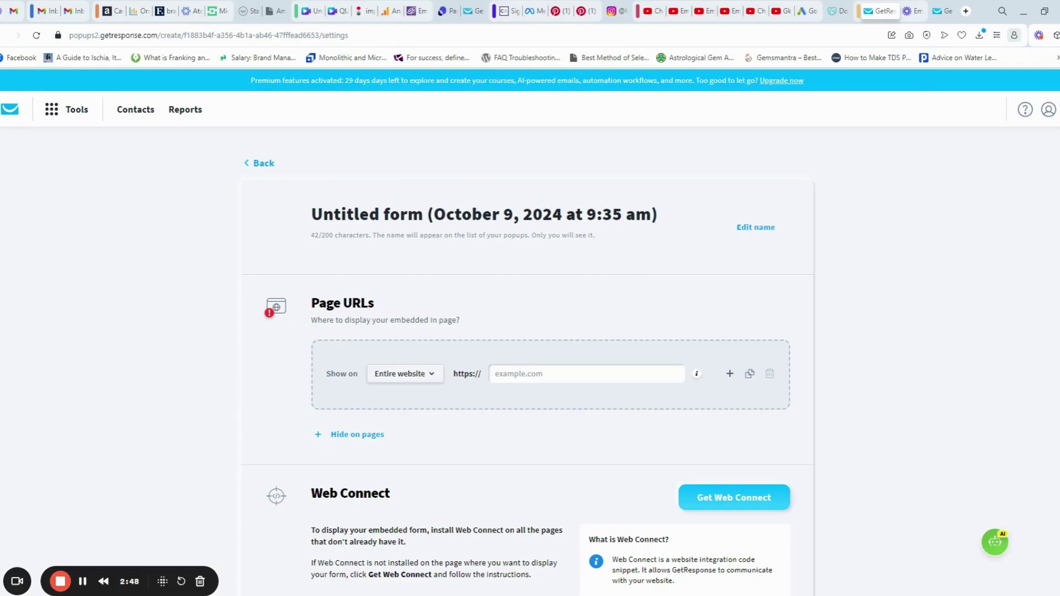
pyautogui.scroll(-3, 549, 296)
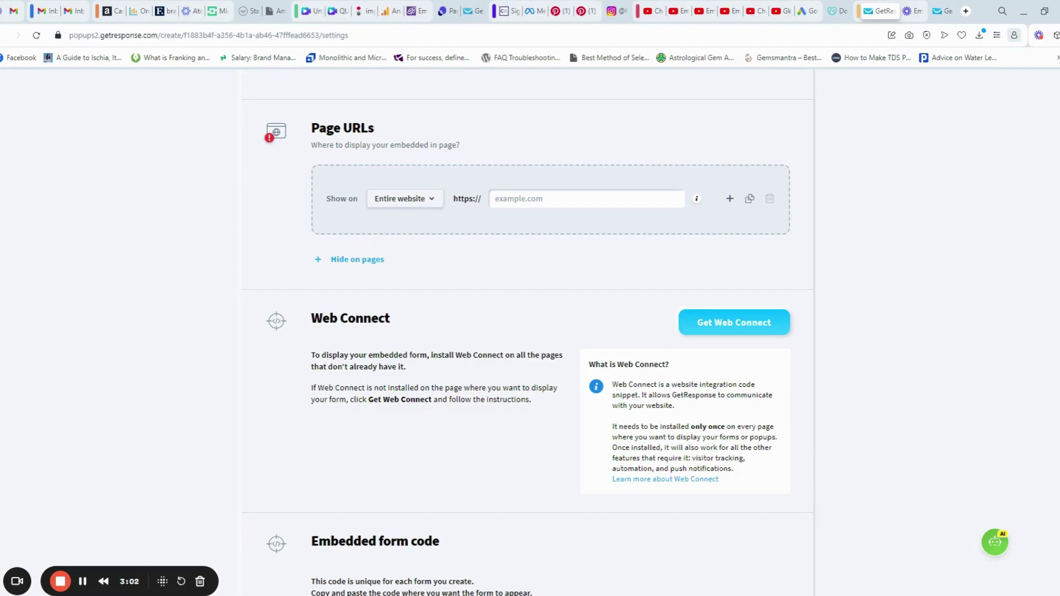
pyautogui.scroll(-3, 551, 296)
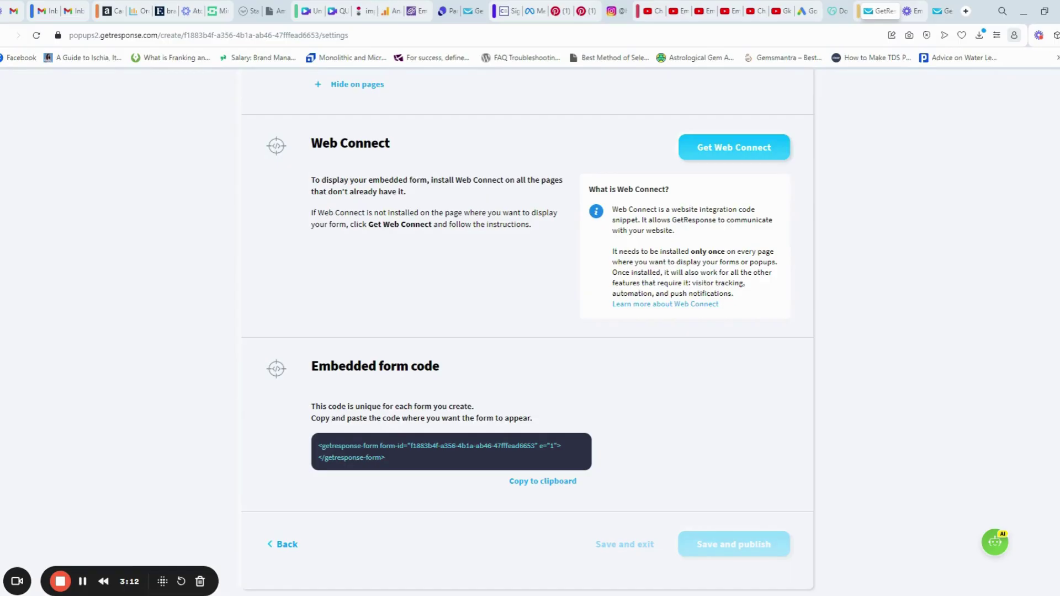
pyautogui.scroll(-1, 553, 297)
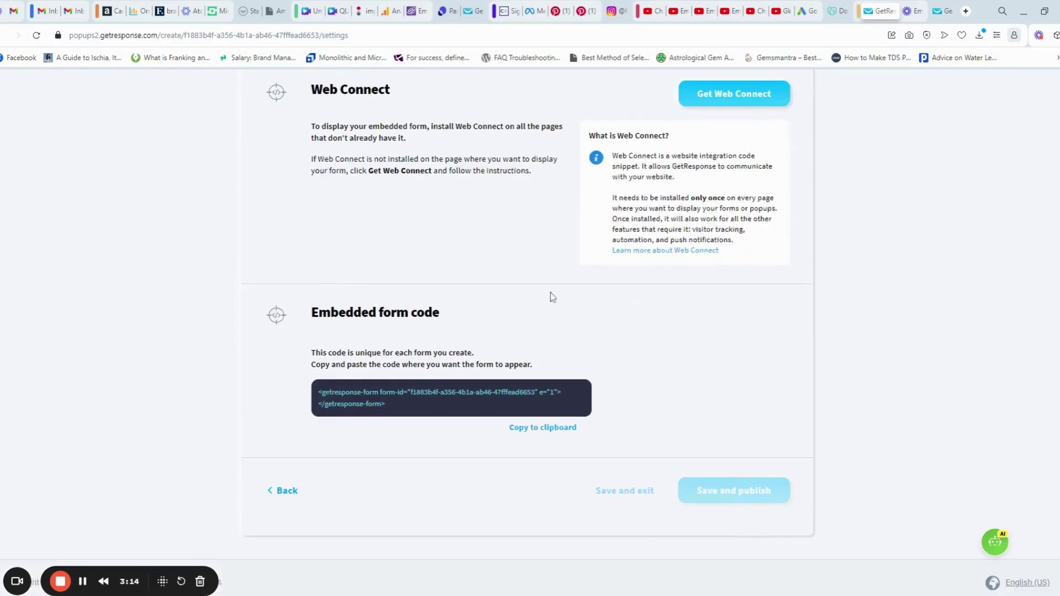